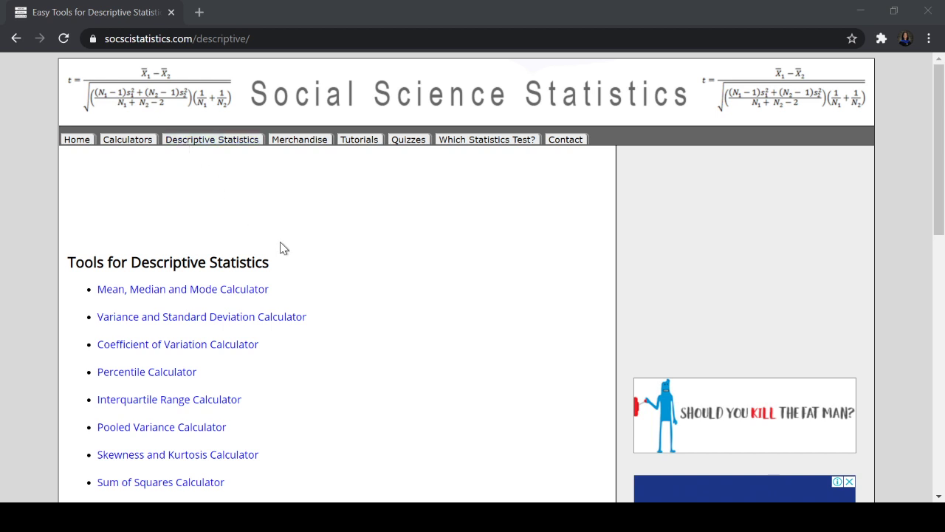
# Step: Open the Mean, Median and Mode Calculator from the list of descriptive statistics tools
pyautogui.scroll(-1, 281, 244)
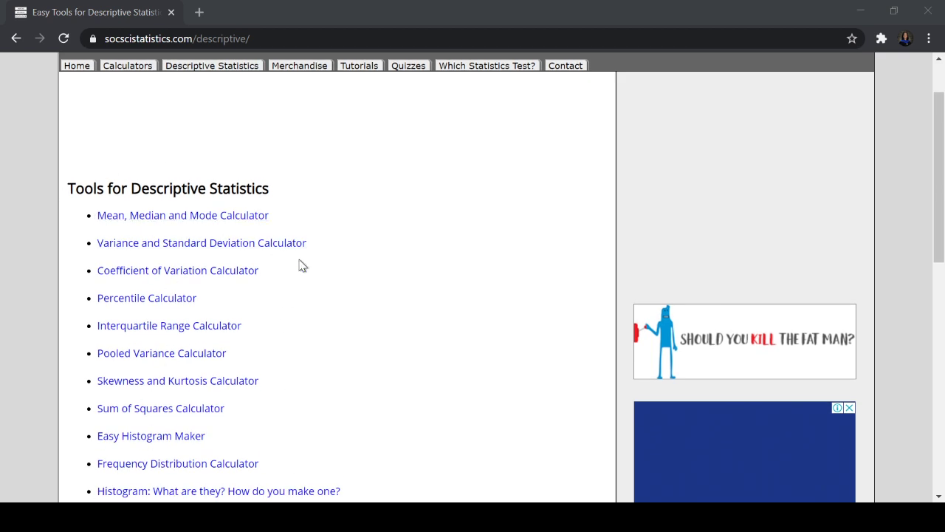
pyautogui.scroll(1, 352, 301)
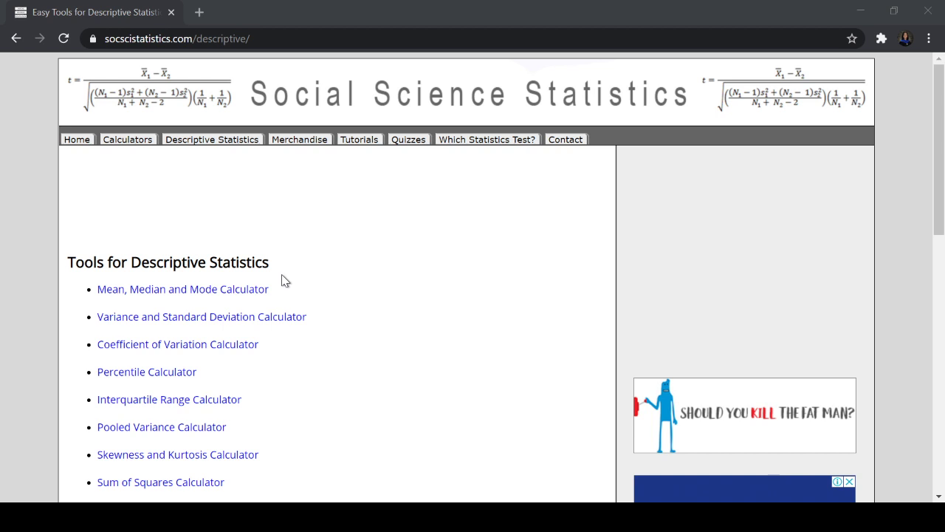
pyautogui.scroll(-1, 356, 268)
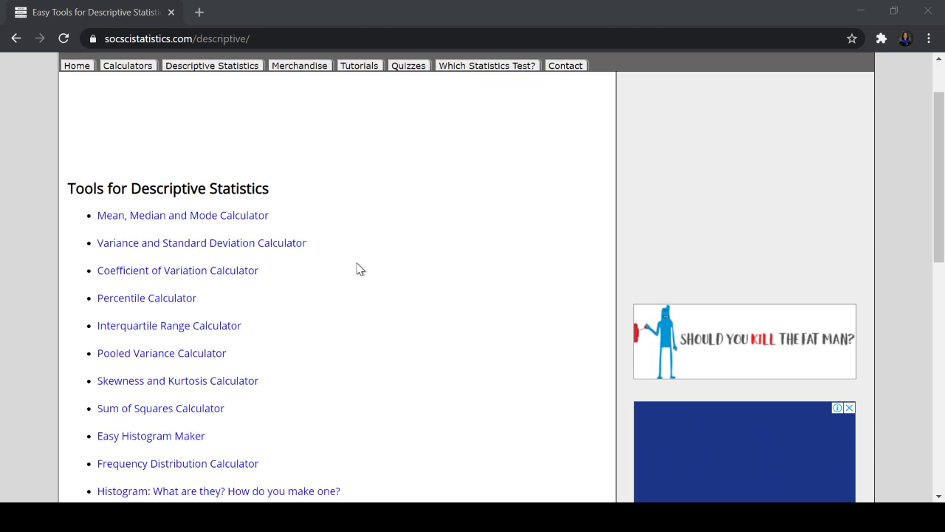
pyautogui.click(223, 223)
pyautogui.click(224, 223)
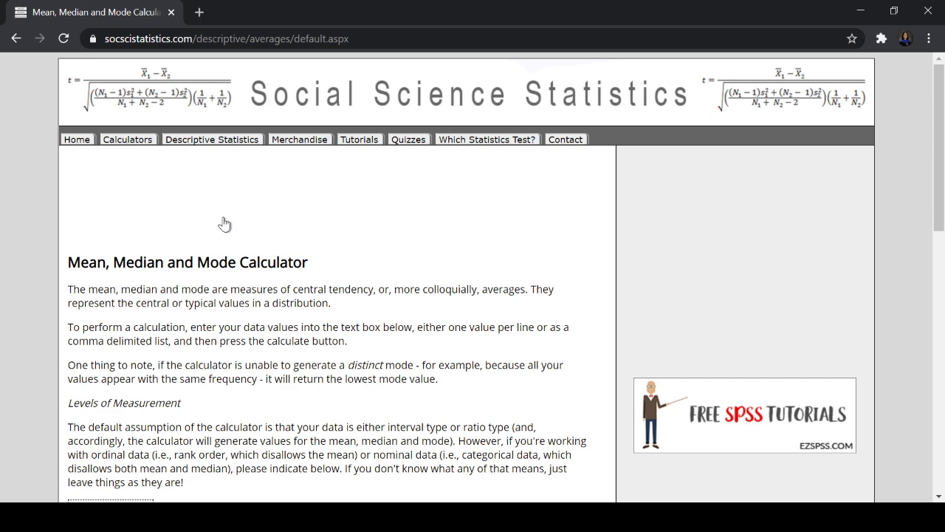
# Step: Read the calculator's description, its data entry instructions and the notes on levels of measurement
pyautogui.scroll(-2, 225, 223)
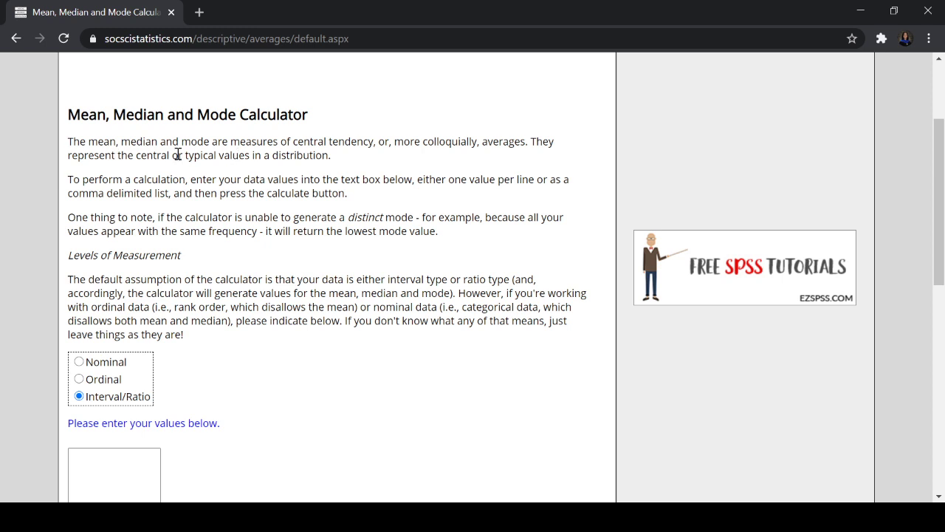
pyautogui.moveTo(69, 143); pyautogui.dragTo(352, 163)
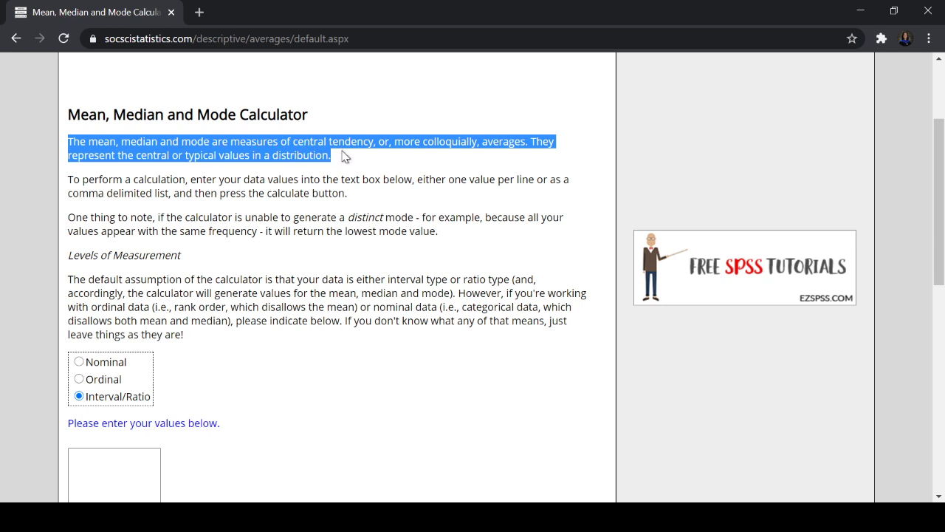
pyautogui.click(226, 195)
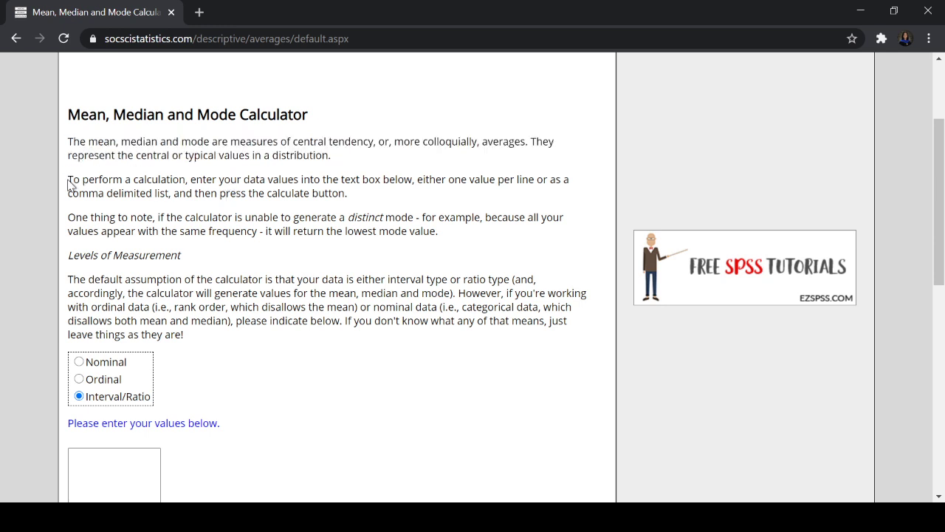
pyautogui.moveTo(68, 185); pyautogui.dragTo(369, 202)
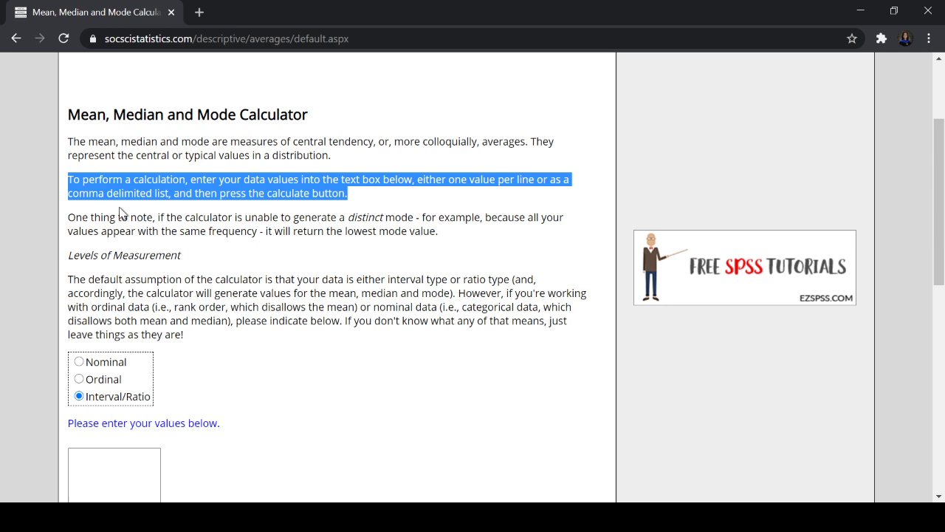
pyautogui.click(362, 201)
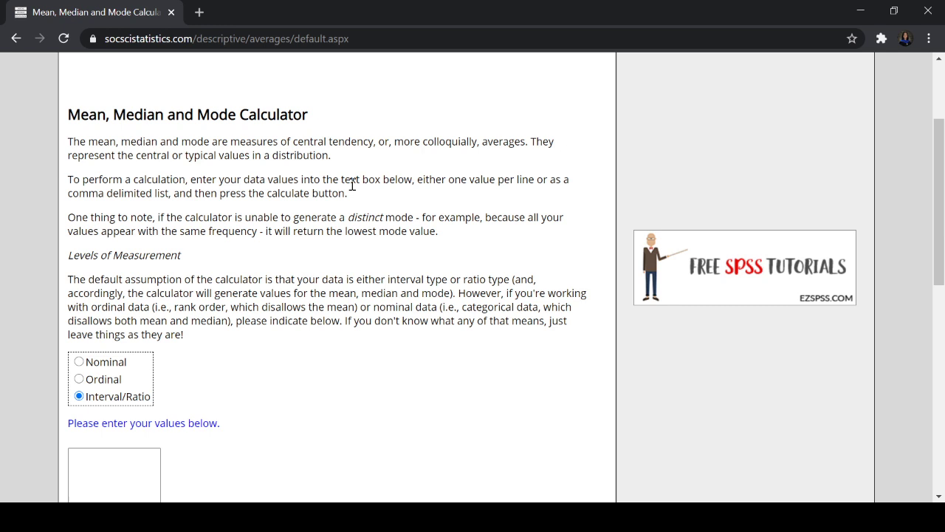
pyautogui.scroll(-1, 252, 295)
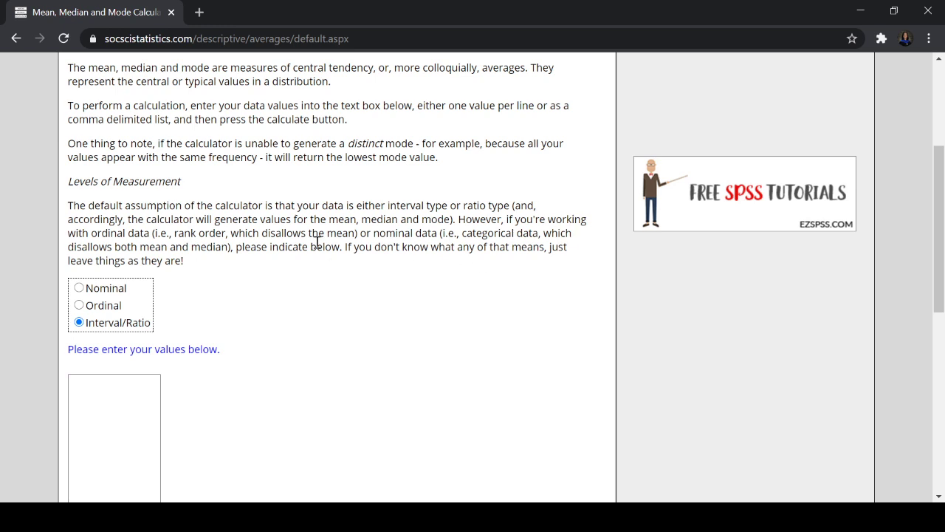
pyautogui.scroll(-1, 291, 244)
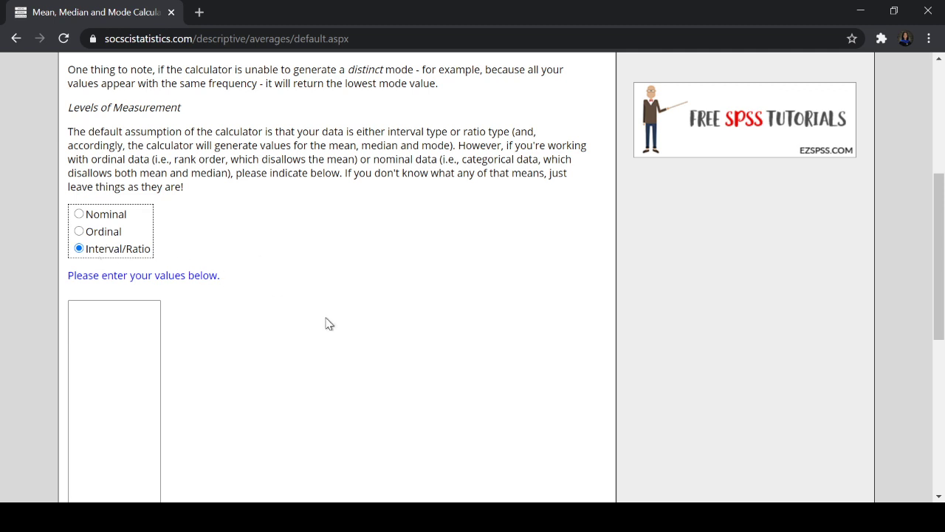
# Step: Paste the copied whole-number data set, starting 17, 18, 18 and ending 16, into the values box and check the full list
pyautogui.scroll(-2, 336, 303)
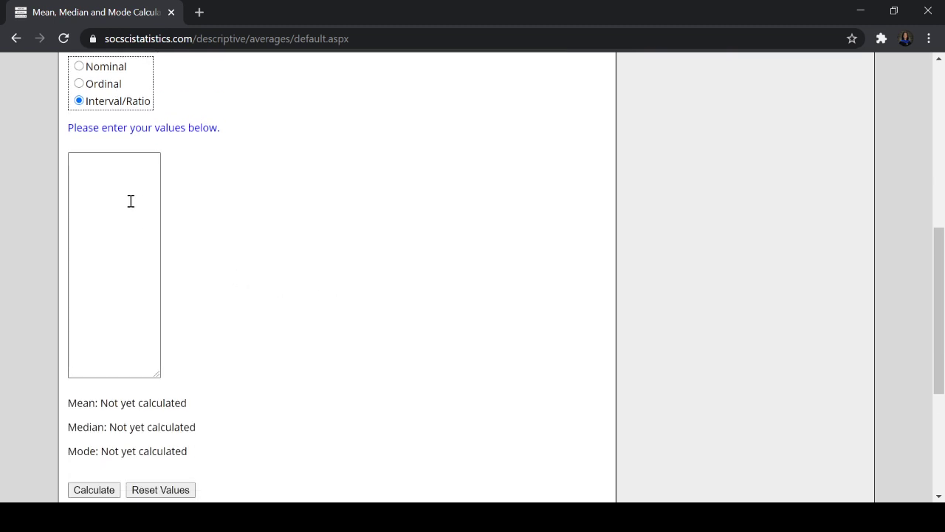
pyautogui.click(559, 517)
pyautogui.click(126, 190)
pyautogui.hotkey('ctrl', 'v')
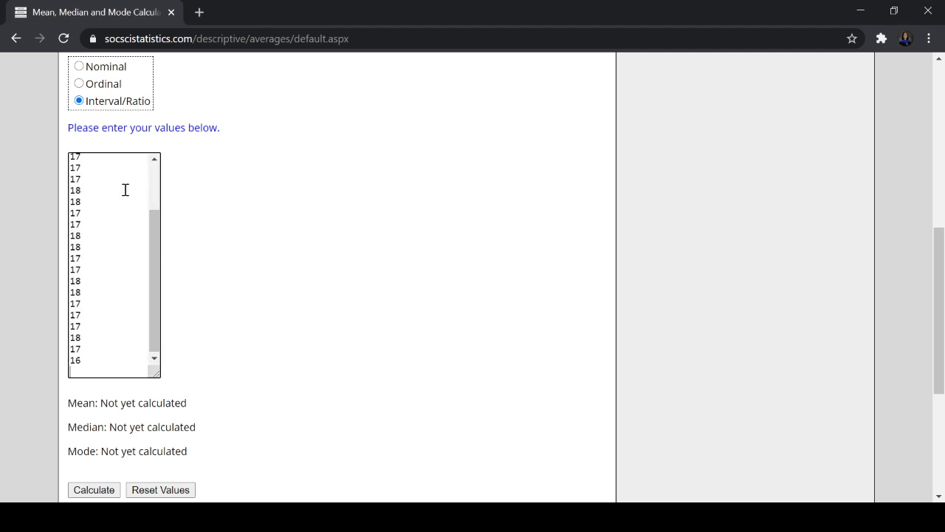
pyautogui.moveTo(152, 249); pyautogui.dragTo(155, 192)
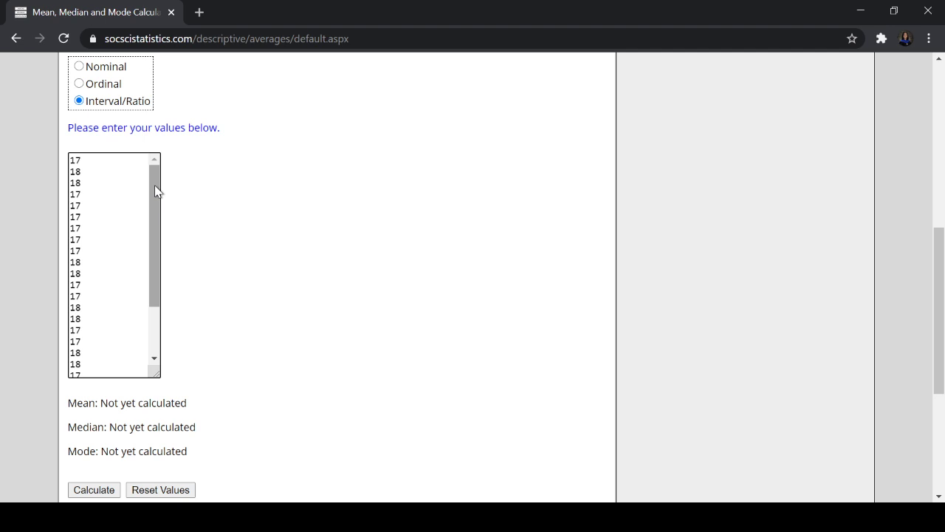
pyautogui.moveTo(155, 190); pyautogui.dragTo(155, 258)
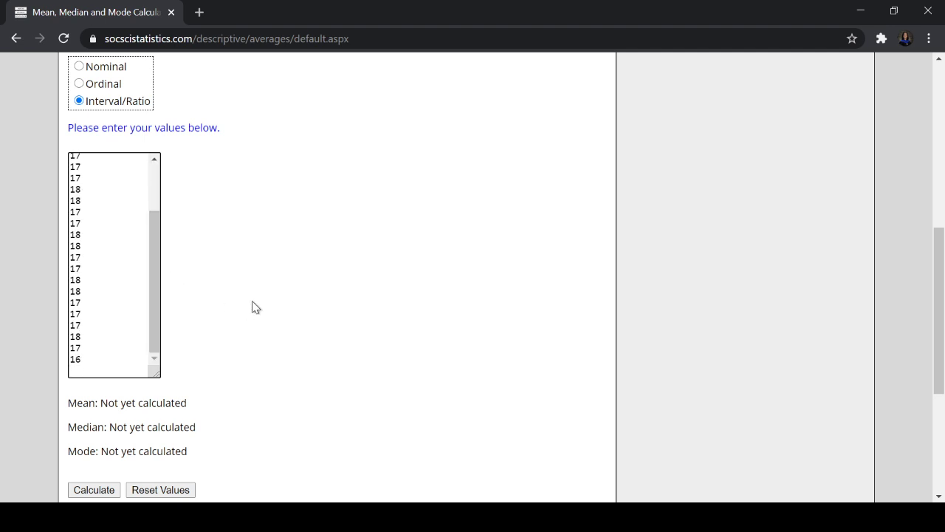
# Step: Calculate the mean, median and mode of the whole-number data set and review the results
pyautogui.scroll(-2, 304, 307)
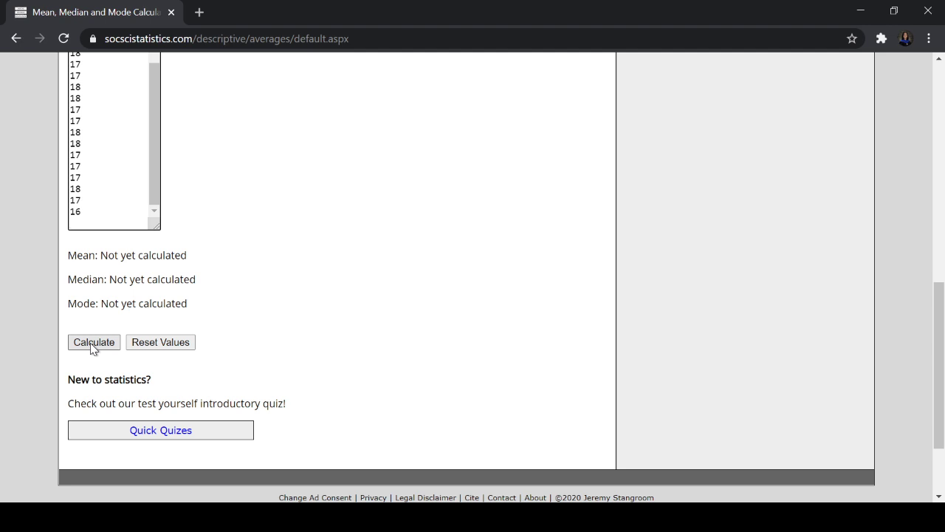
pyautogui.click(92, 344)
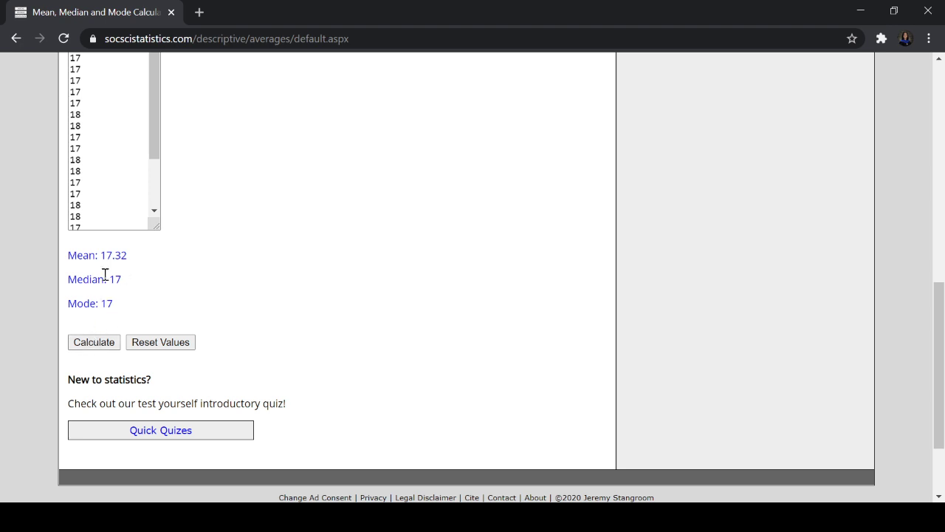
pyautogui.moveTo(68, 256); pyautogui.dragTo(128, 295)
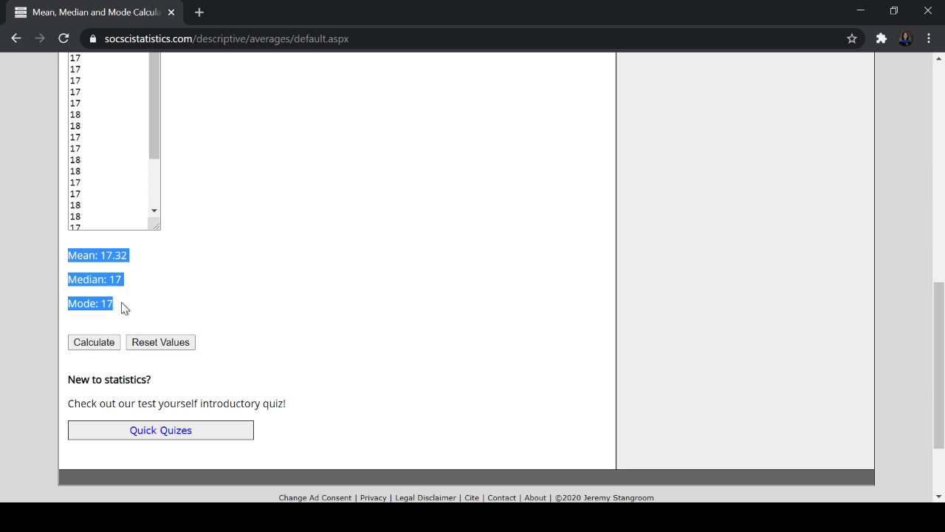
pyautogui.click(122, 307)
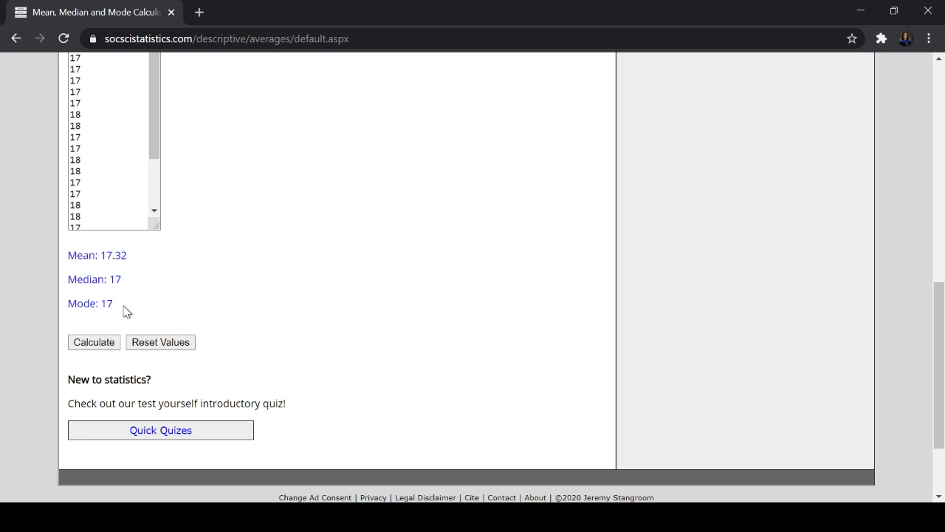
pyautogui.scroll(3, 244, 310)
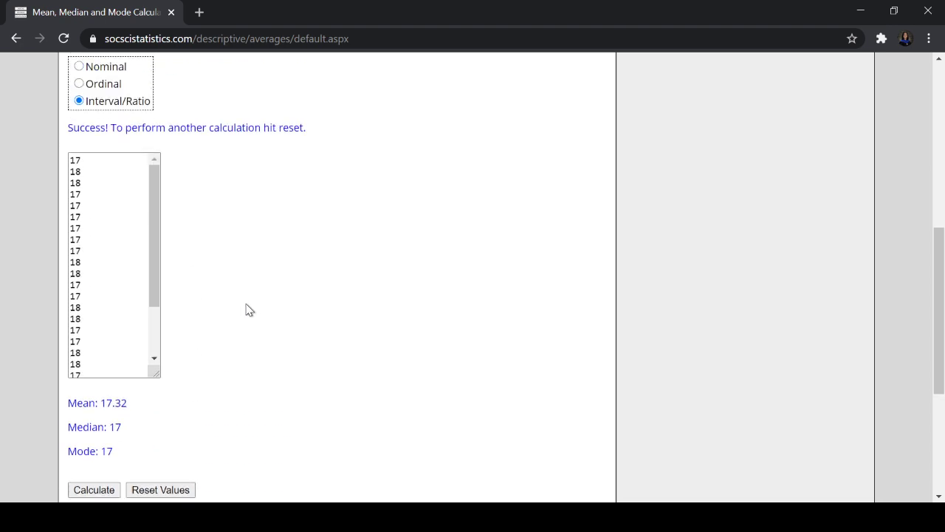
# Step: Reset the calculator and paste the copied decimal data set, starting 4.63, 4, 4.13 and ending 3.5, into the values box
pyautogui.scroll(-3, 246, 308)
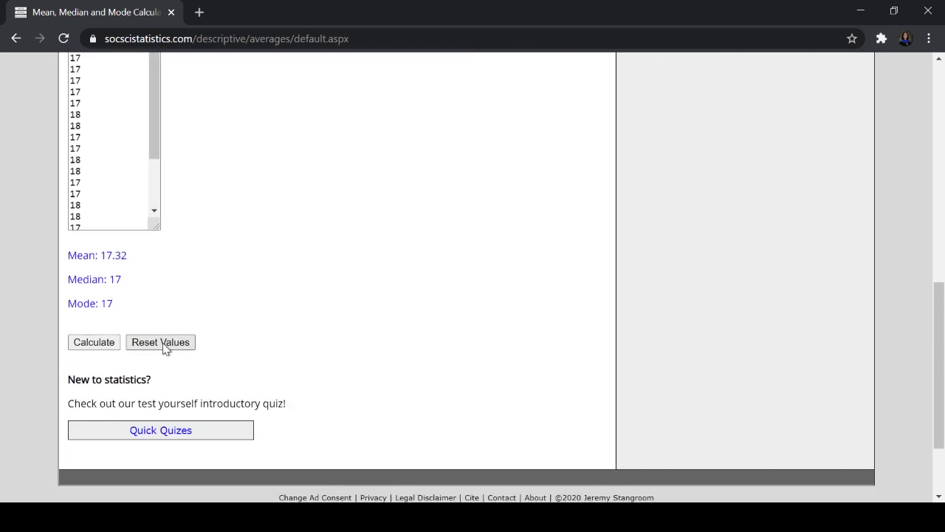
pyautogui.click(165, 345)
pyautogui.scroll(1, 74, 144)
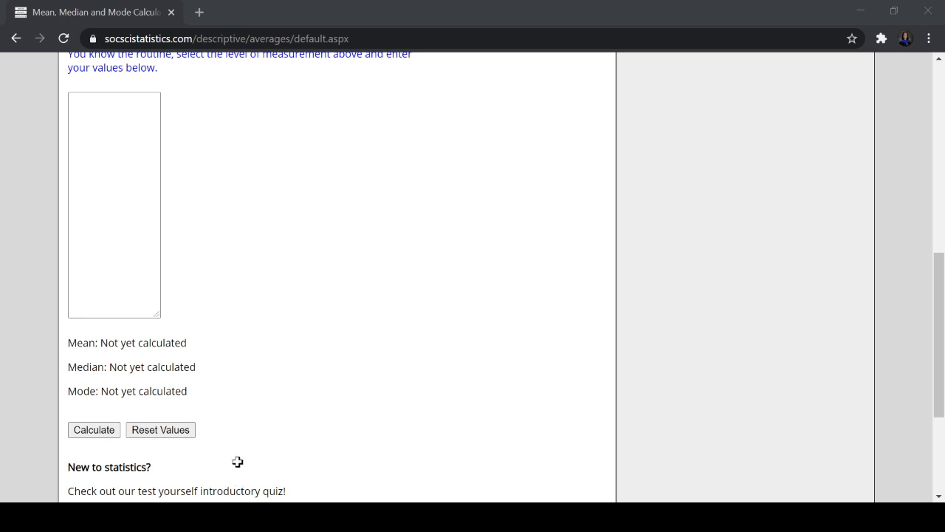
pyautogui.click(241, 432)
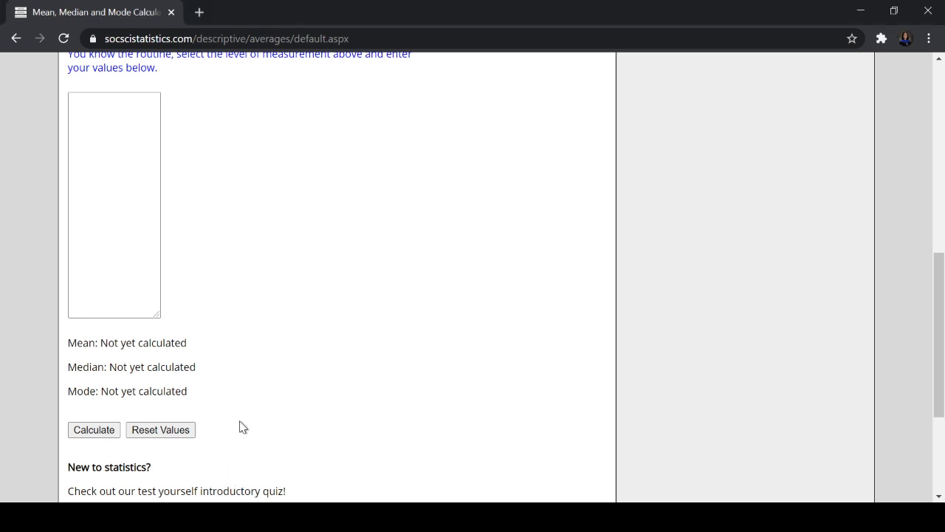
pyautogui.click(93, 151)
pyautogui.hotkey('ctrl', 'v')
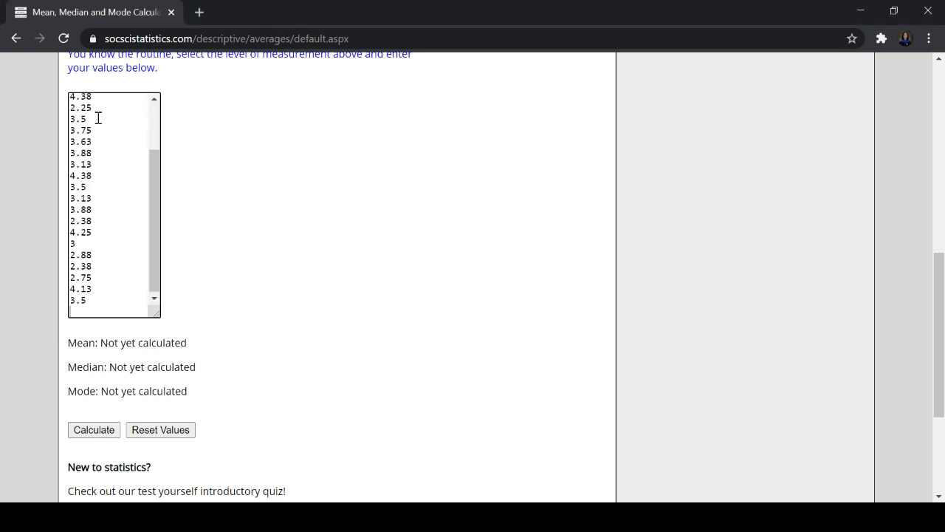
pyautogui.moveTo(153, 192); pyautogui.dragTo(120, 118)
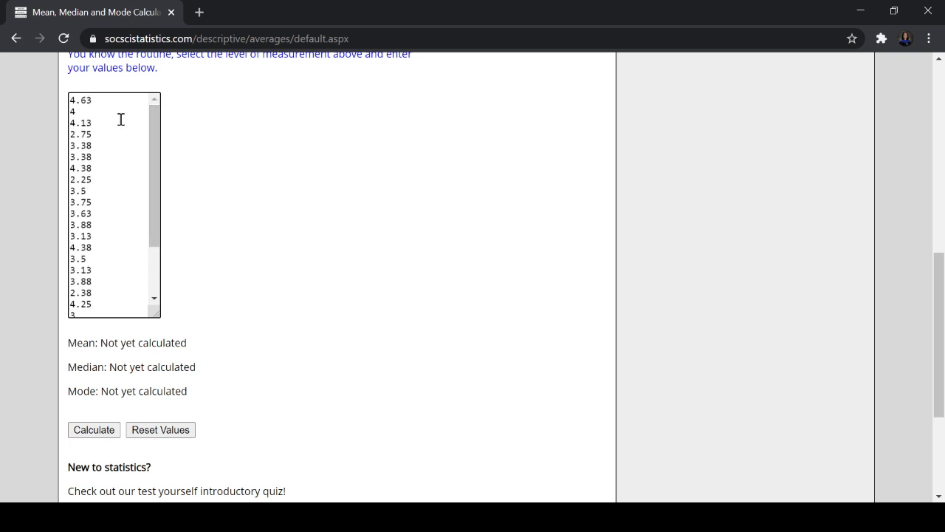
pyautogui.moveTo(160, 243); pyautogui.dragTo(156, 293)
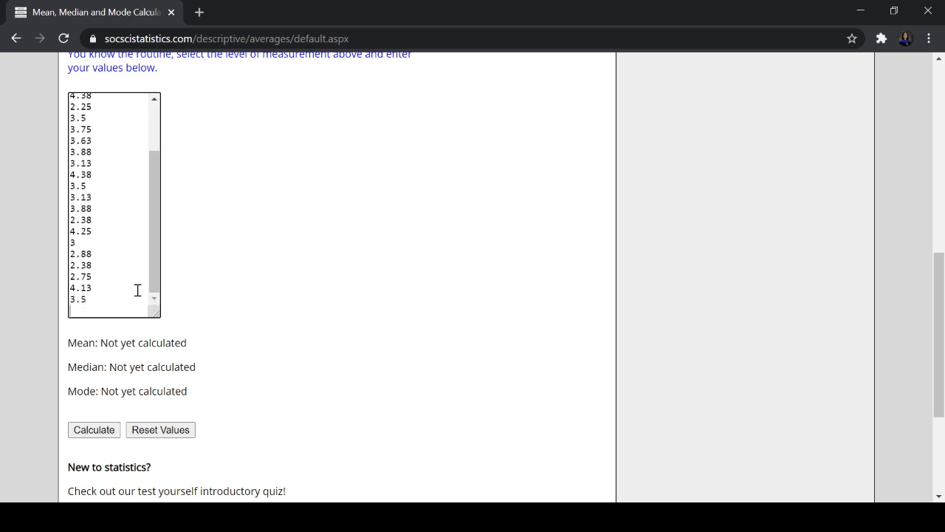
# Step: Calculate the mean, median and mode of the decimal data set and highlight the three results
pyautogui.scroll(-1, 143, 362)
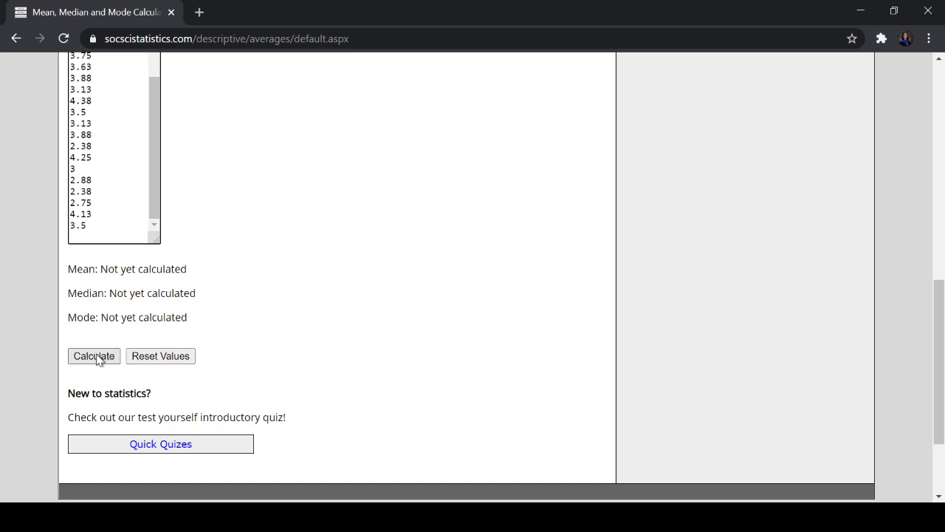
pyautogui.click(94, 356)
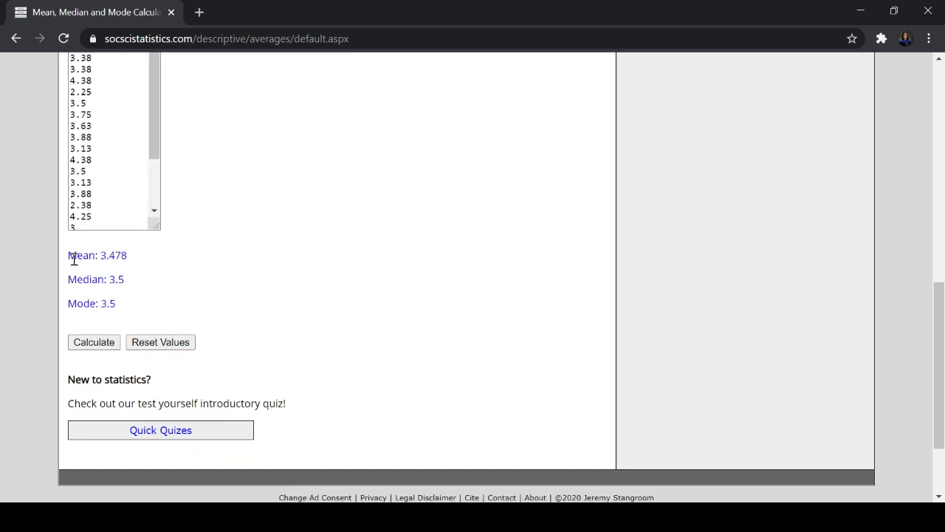
pyautogui.moveTo(74, 260); pyautogui.dragTo(133, 300)
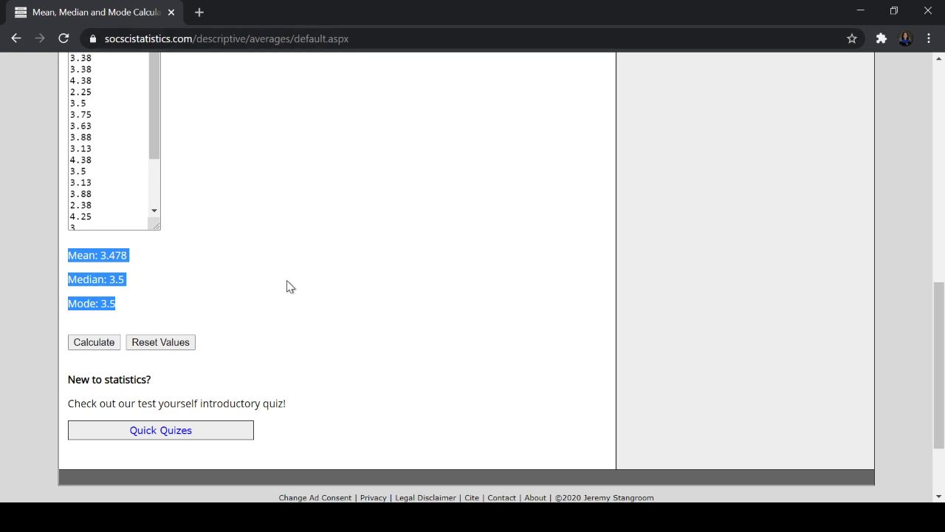
# Step: Return to the descriptive statistics tools and open the Variance and Standard Deviation Calculator
pyautogui.scroll(10, 290, 287)
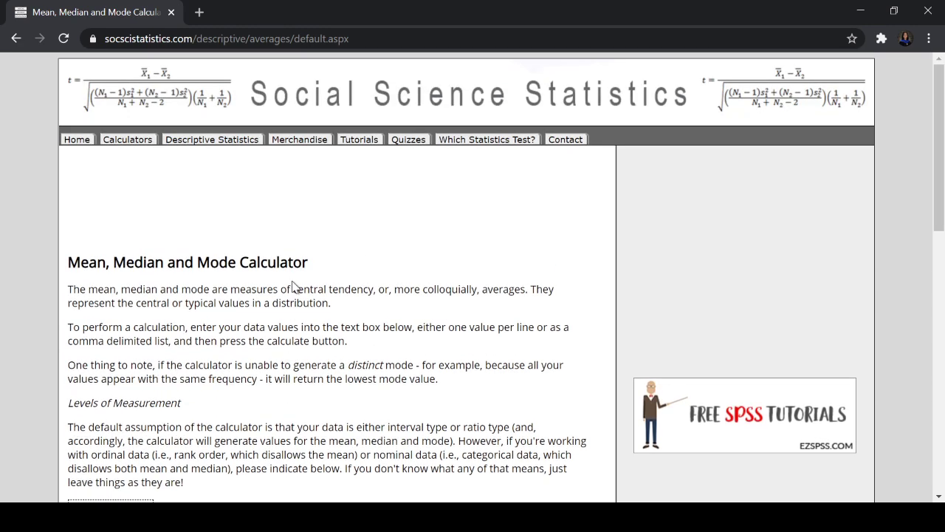
pyautogui.click(200, 144)
pyautogui.scroll(-1, 232, 323)
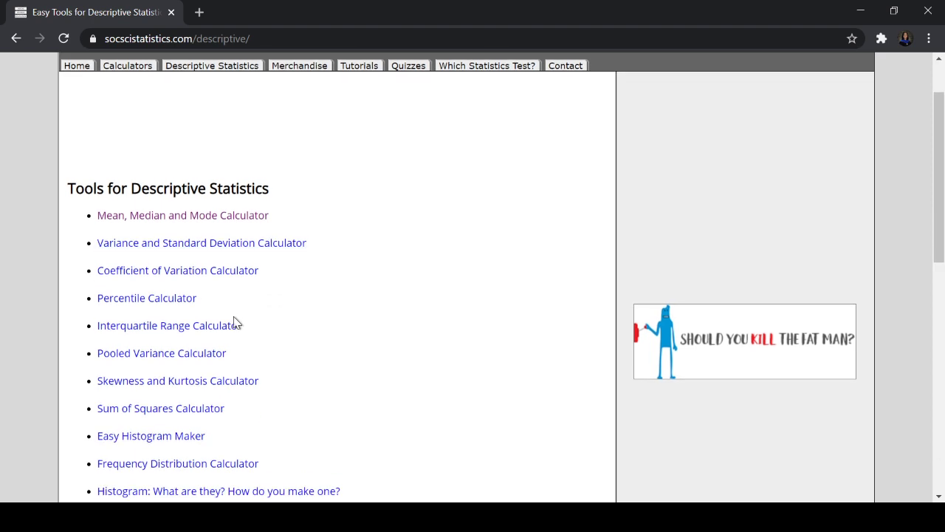
pyautogui.click(177, 250)
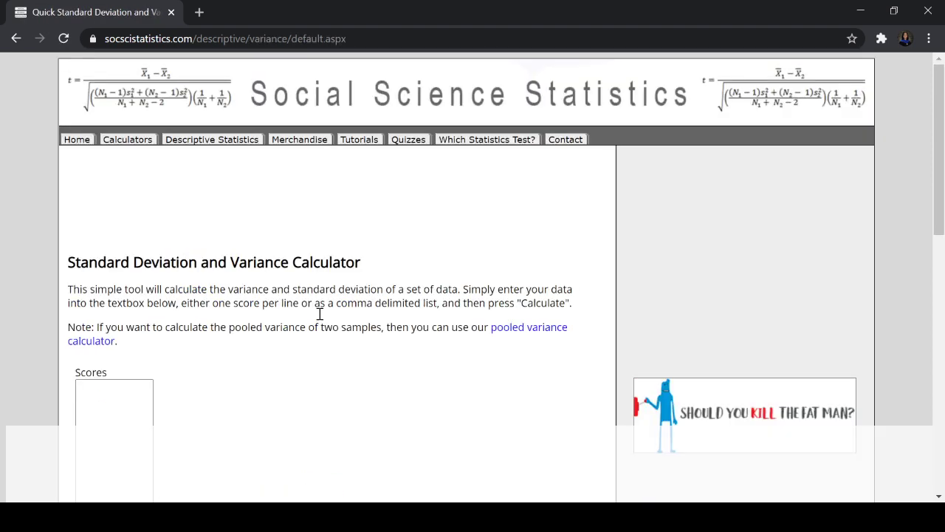
# Step: Paste the decimal data set ending 2.75, 4.13, 3.5 into the Scores box of the standard deviation calculator
pyautogui.scroll(-2, 325, 325)
pyautogui.scroll(-1, 309, 336)
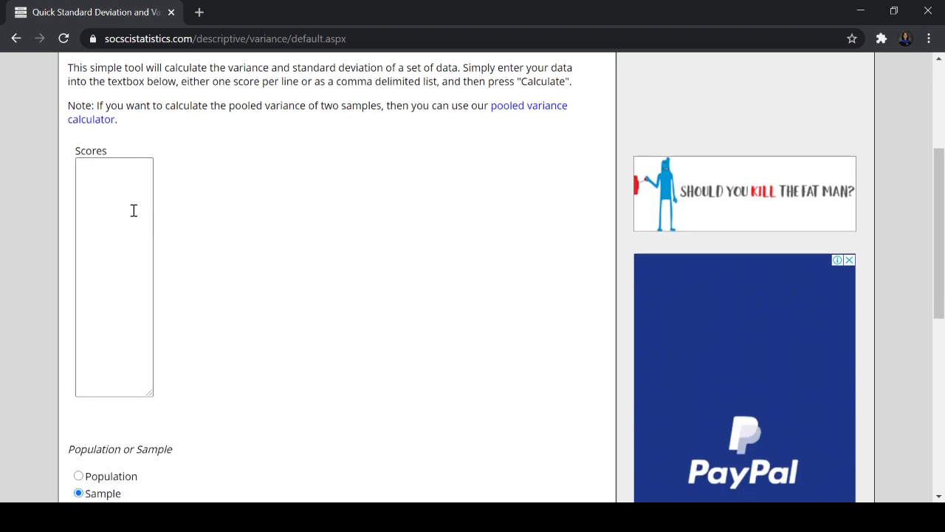
pyautogui.click(115, 182)
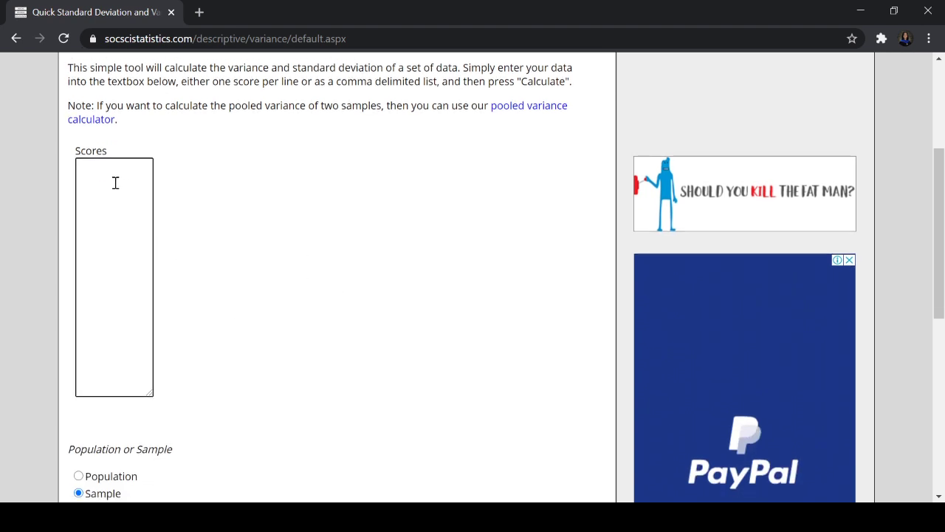
pyautogui.hotkey('ctrl', 'v')
pyautogui.scroll(-1, 215, 376)
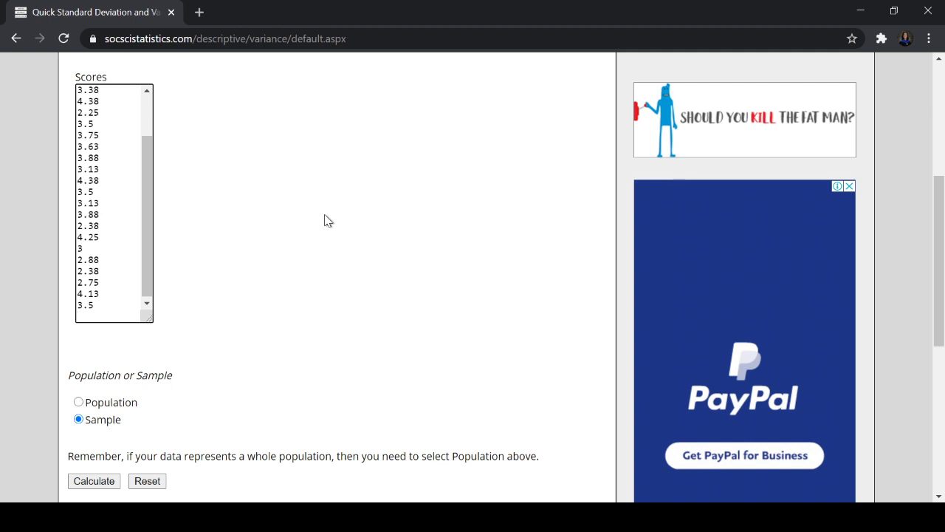
# Step: Calculate the variance and standard deviation of the pasted scores, treating them as a sample
pyautogui.scroll(-1, 328, 220)
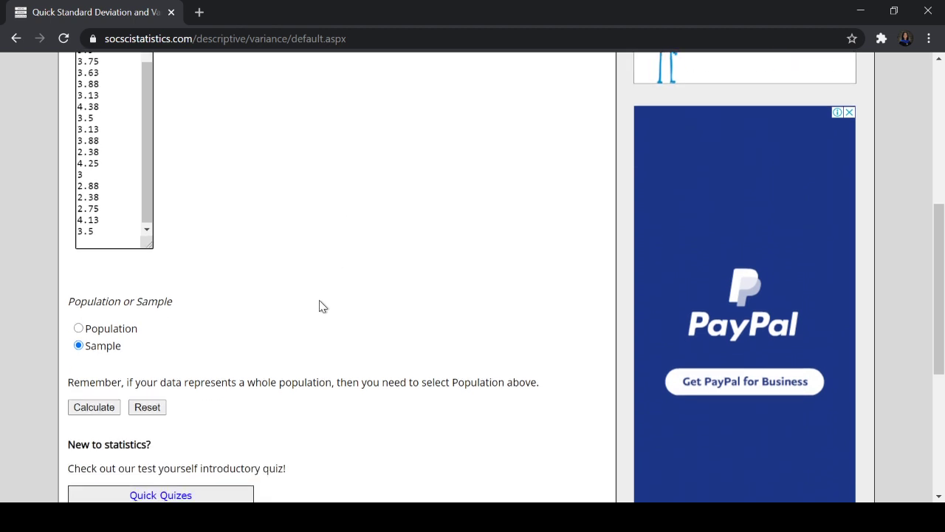
pyautogui.scroll(-1, 355, 396)
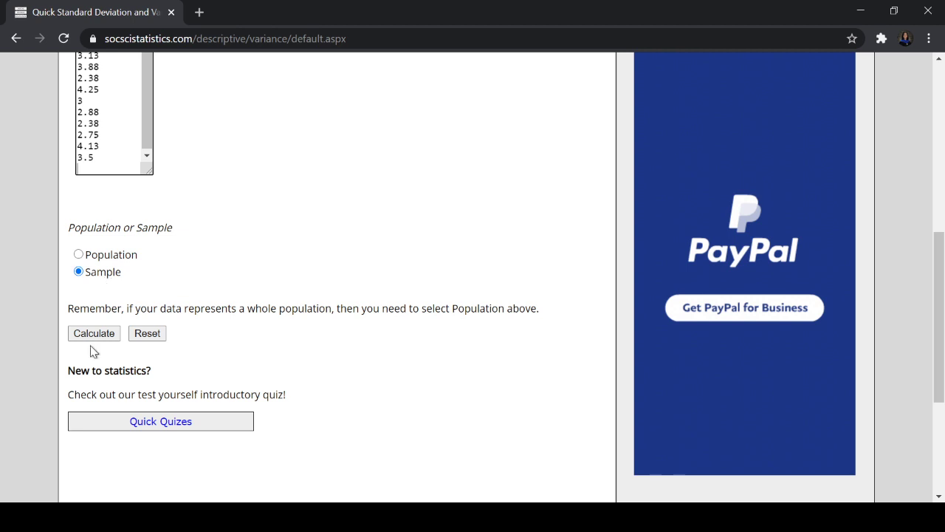
pyautogui.click(89, 335)
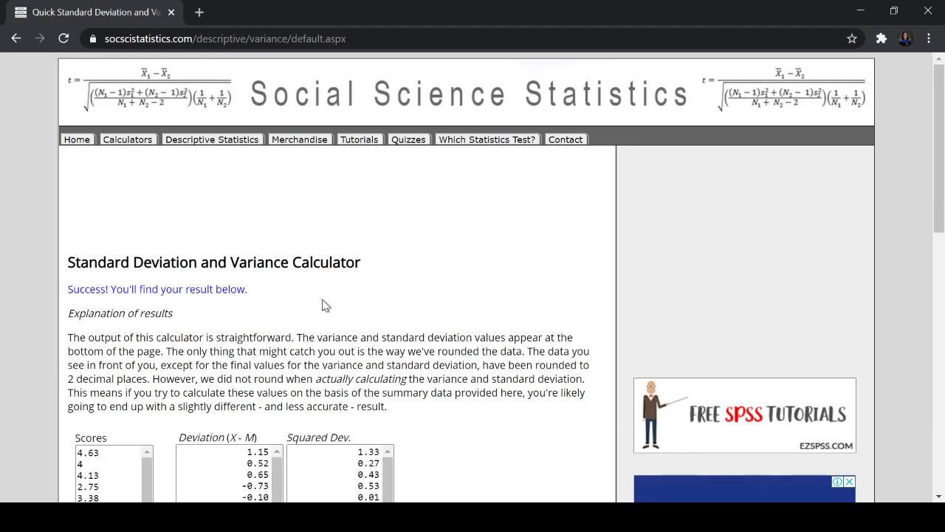
# Step: Examine the Scores, Deviation and Squared Dev. columns through to the sum of squares and the Standard Deviation Calculation summary
pyautogui.scroll(-2, 342, 313)
pyautogui.scroll(-1, 342, 313)
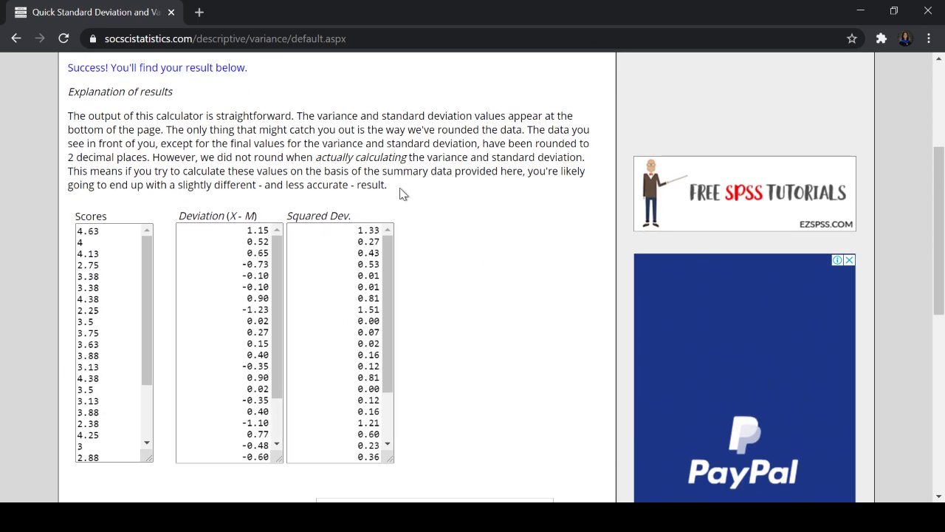
pyautogui.click(84, 226)
pyautogui.moveTo(178, 214); pyautogui.dragTo(259, 216)
pyautogui.click(257, 217)
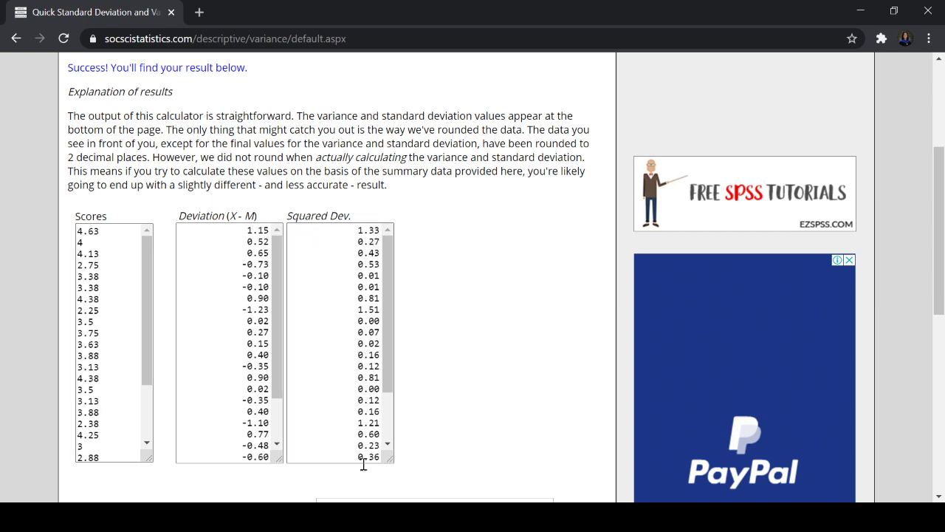
pyautogui.scroll(-2, 379, 421)
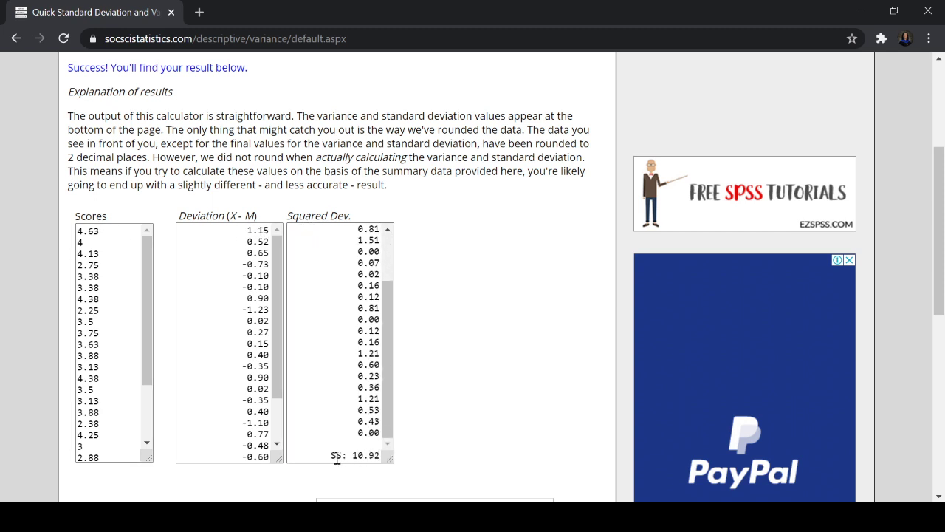
pyautogui.scroll(-1, 421, 416)
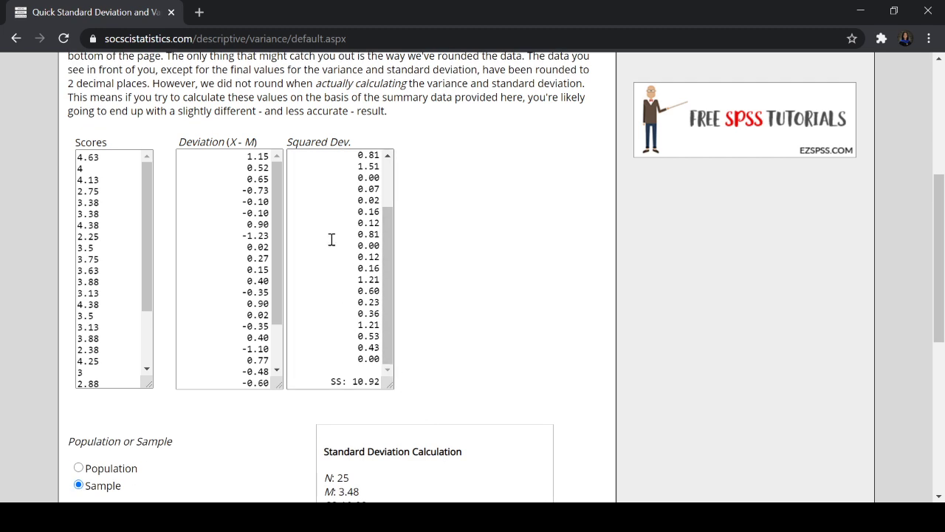
pyautogui.scroll(-1, 413, 357)
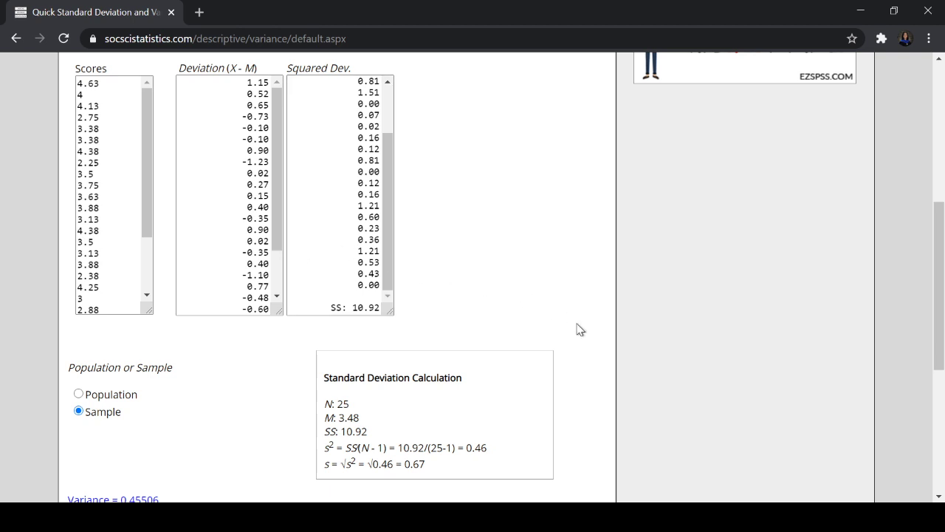
# Step: Highlight the Variance result and the Standard Deviation result below the calculation summary, one after the other
pyautogui.scroll(-3, 579, 330)
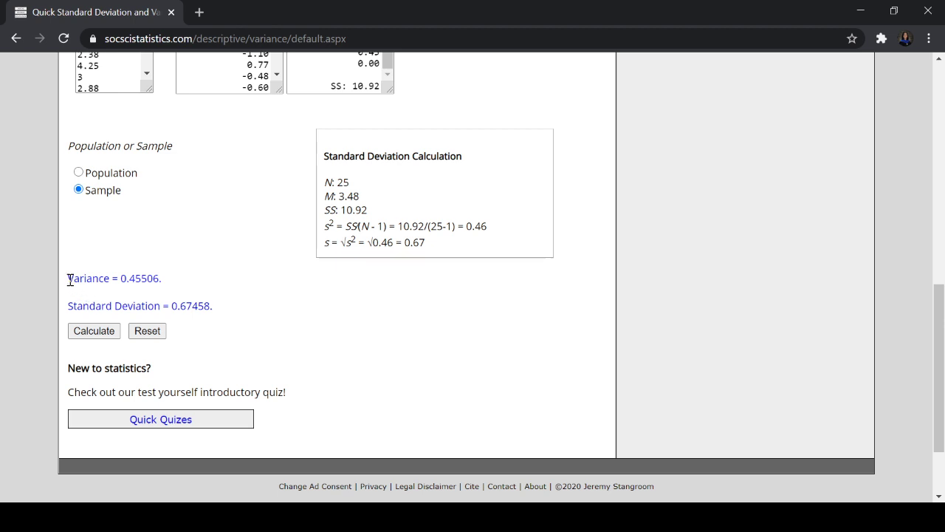
pyautogui.moveTo(68, 278); pyautogui.dragTo(178, 284)
pyautogui.click(178, 284)
pyautogui.moveTo(69, 307); pyautogui.dragTo(219, 317)
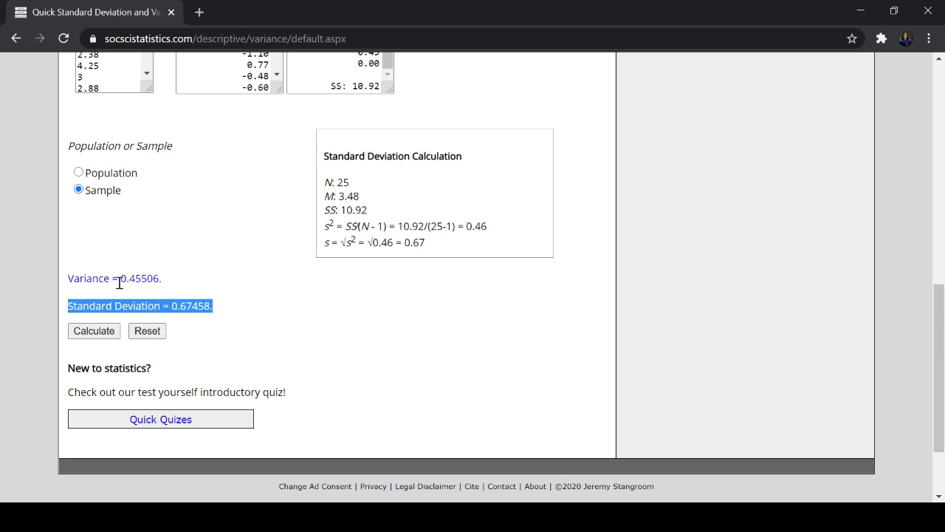
pyautogui.click(220, 314)
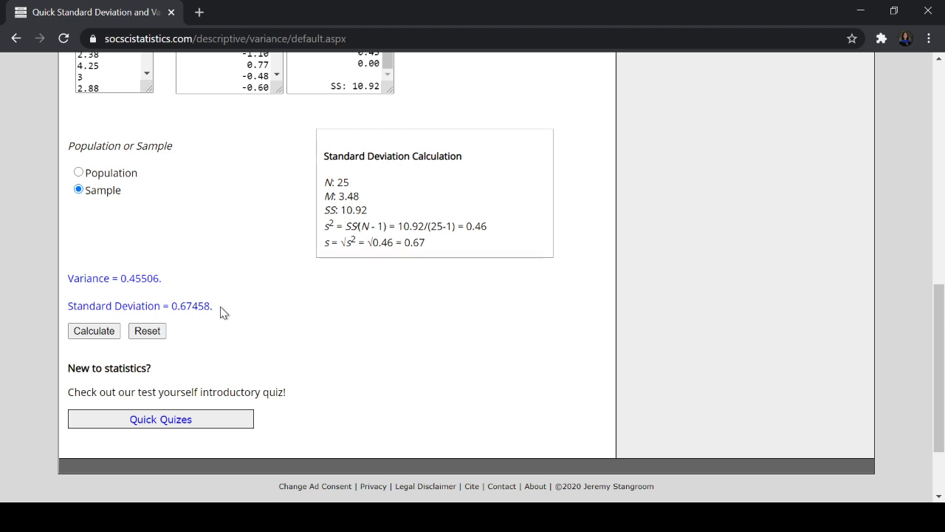
pyautogui.scroll(4, 226, 225)
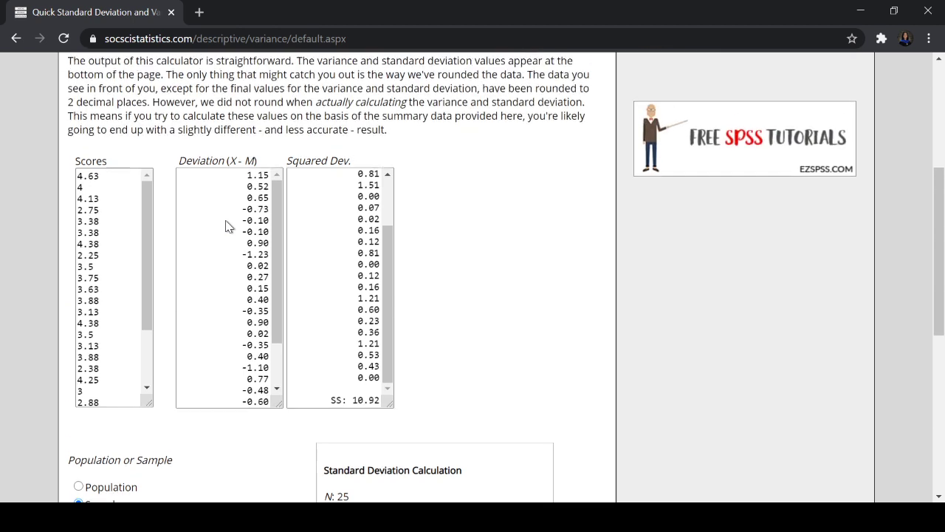
pyautogui.scroll(4, 226, 225)
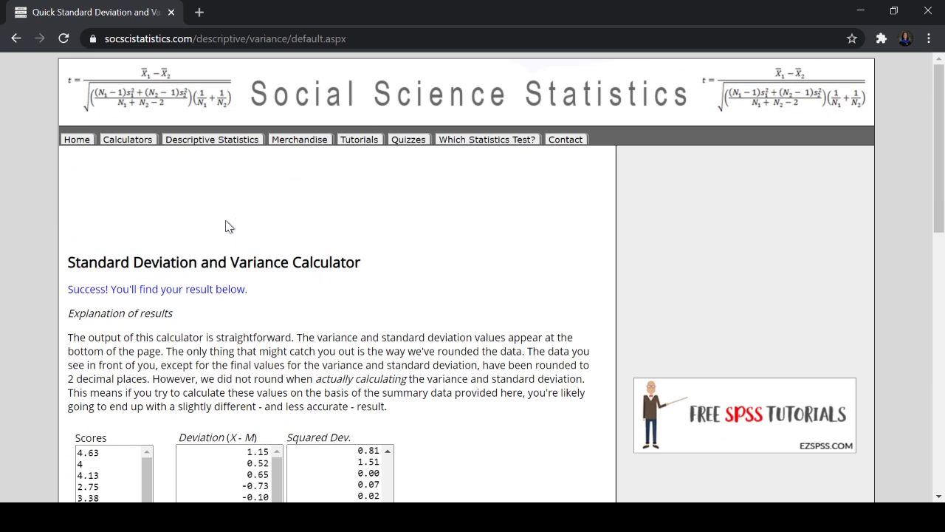